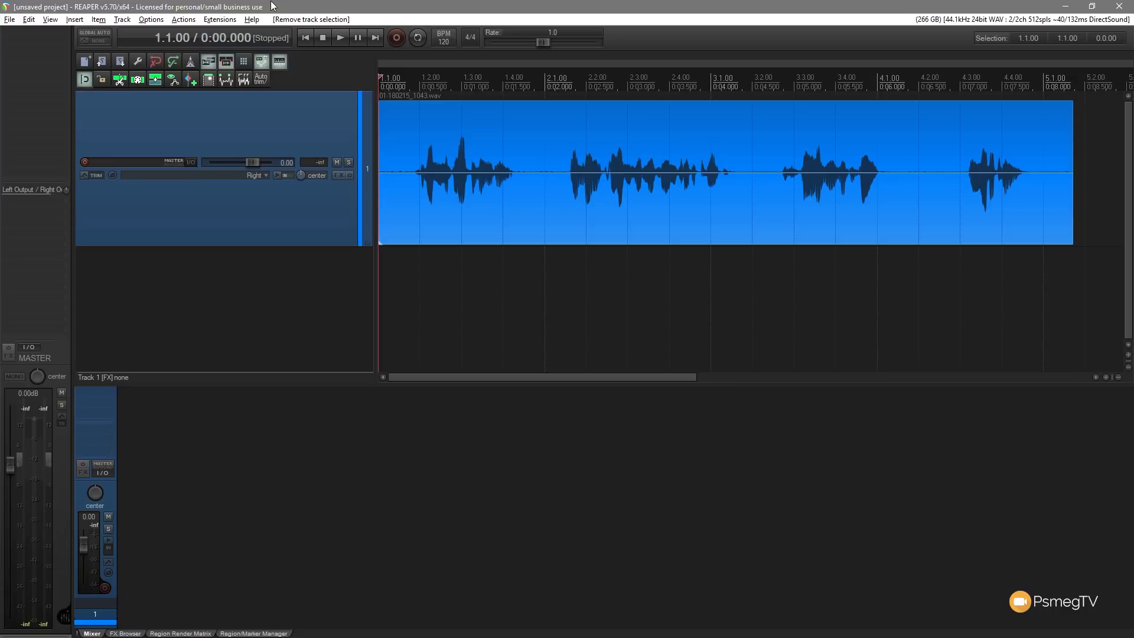
# Split the voice item with S at 2.1.00 and at 3.2.00, then deselect all items
pyautogui.click(544, 123)
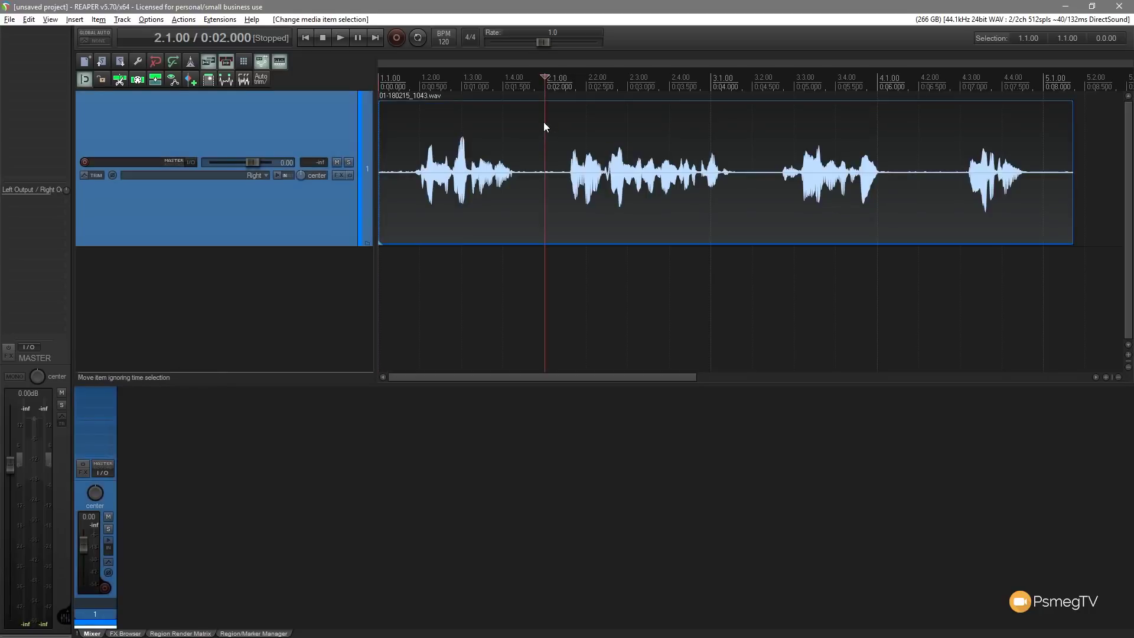
pyautogui.press('s')
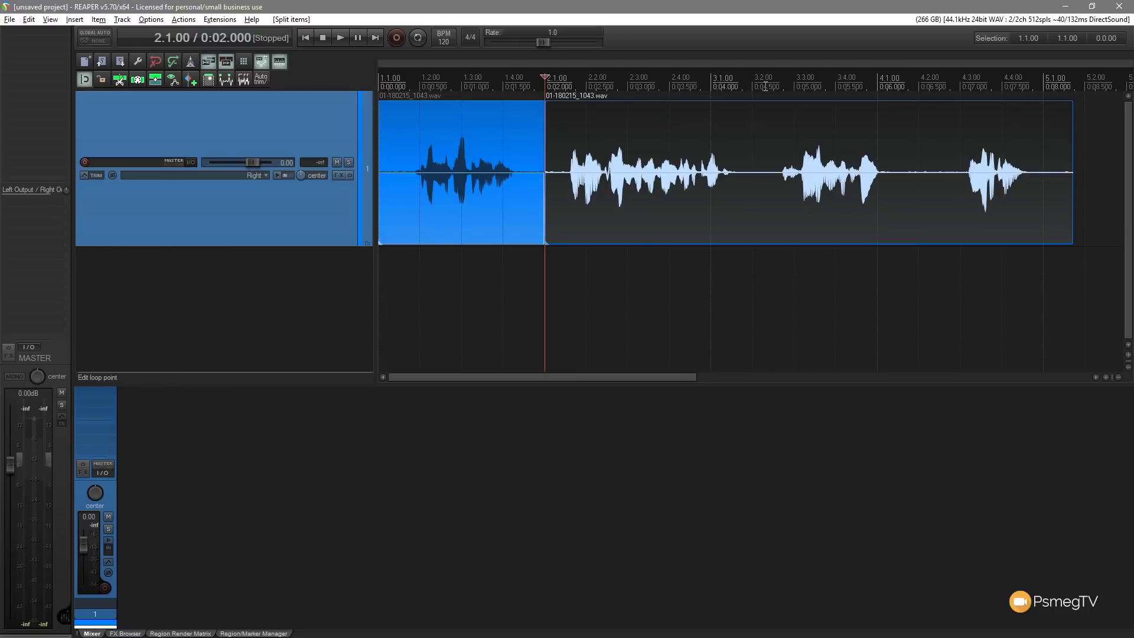
pyautogui.click(764, 86)
pyautogui.press('s')
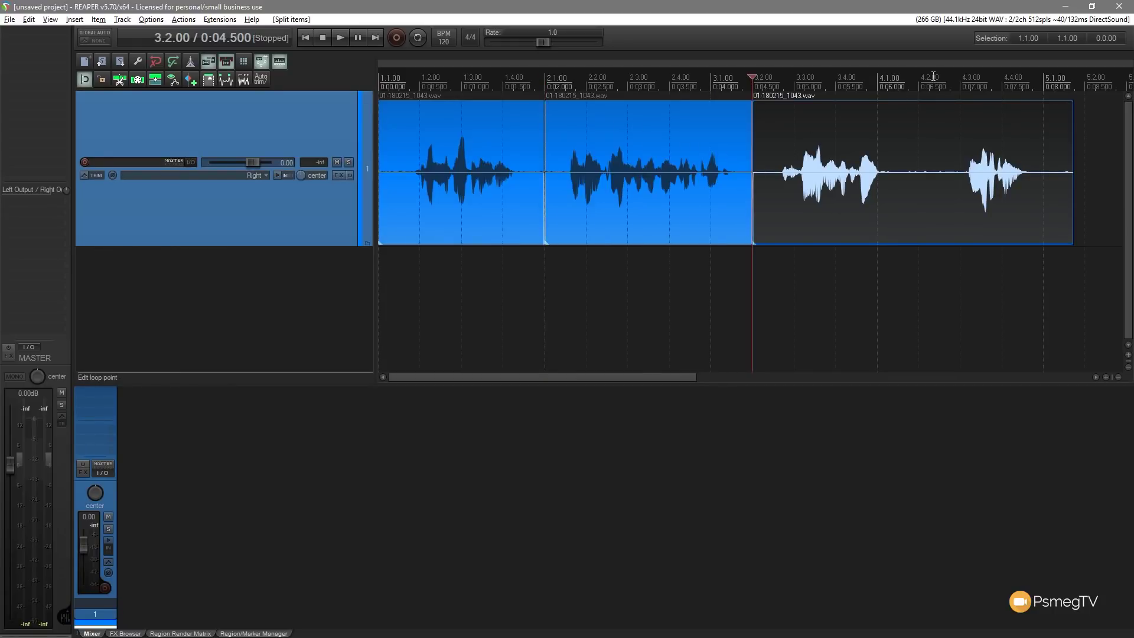
pyautogui.click(890, 92)
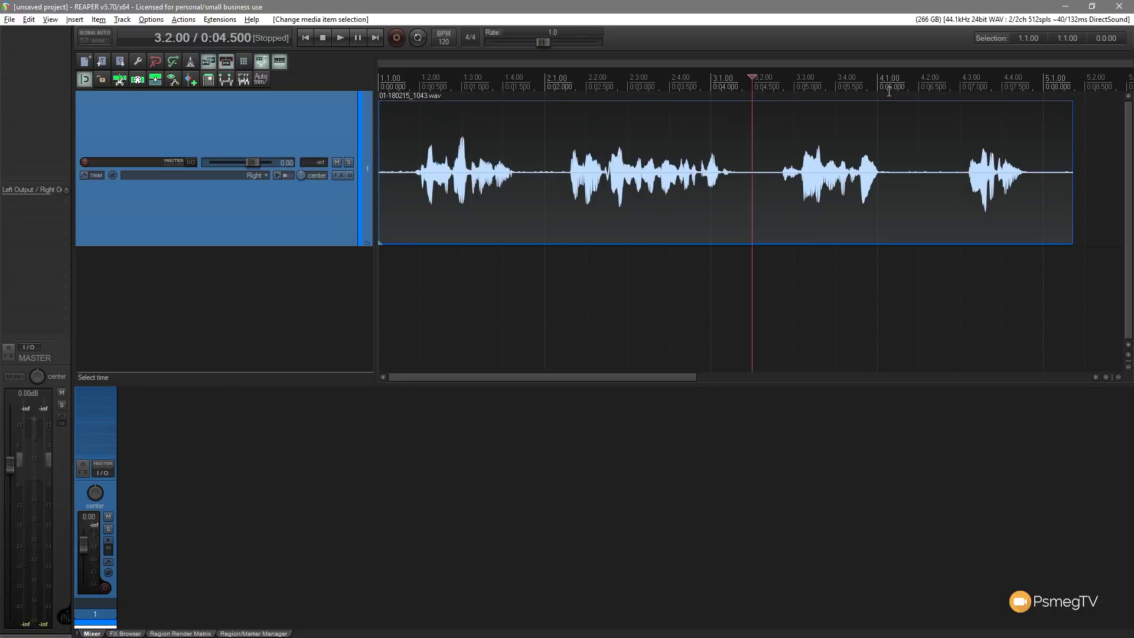
# Open the Actions list, filter on 'split mouse cursor', and select 'Item: Split item under mouse cursor'
pyautogui.click(173, 22)
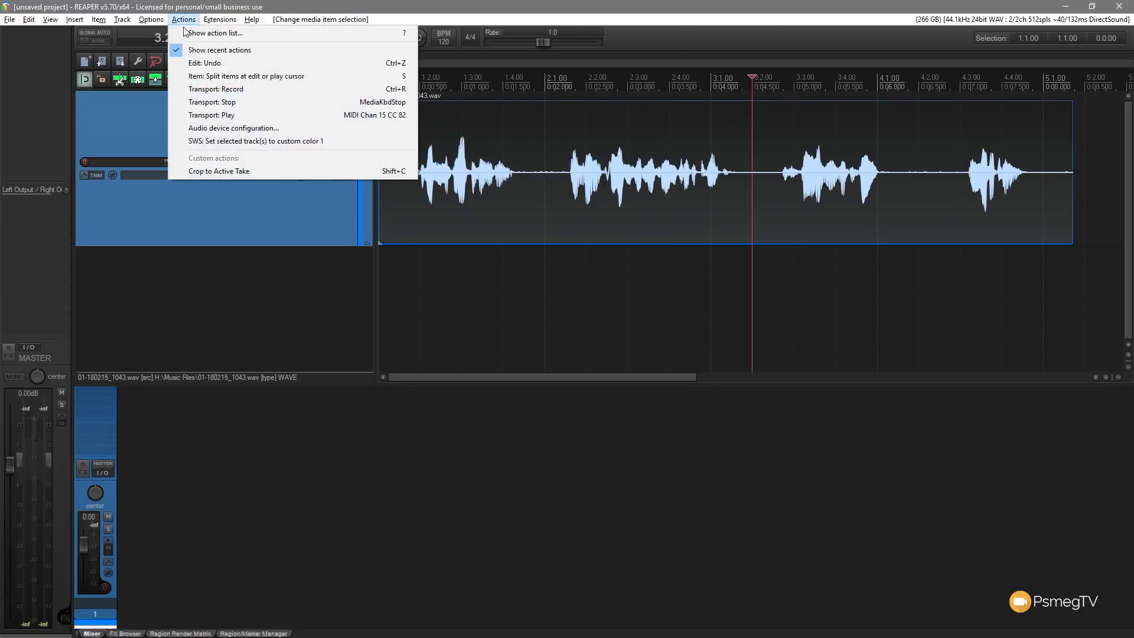
pyautogui.click(240, 30)
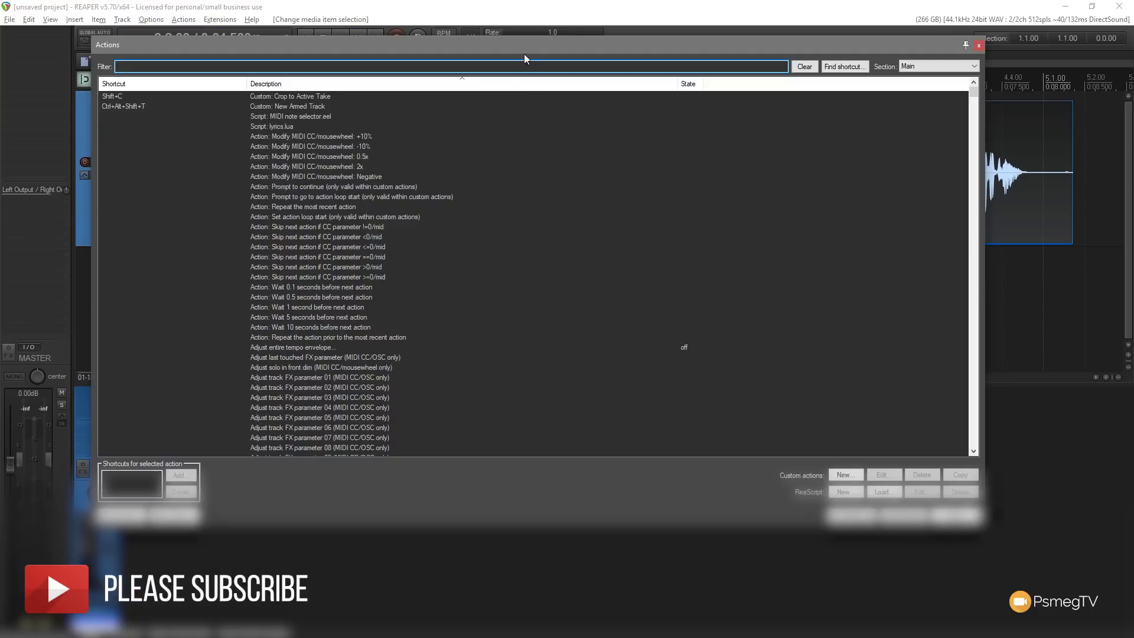
pyautogui.moveTo(526, 43); pyautogui.dragTo(534, 62)
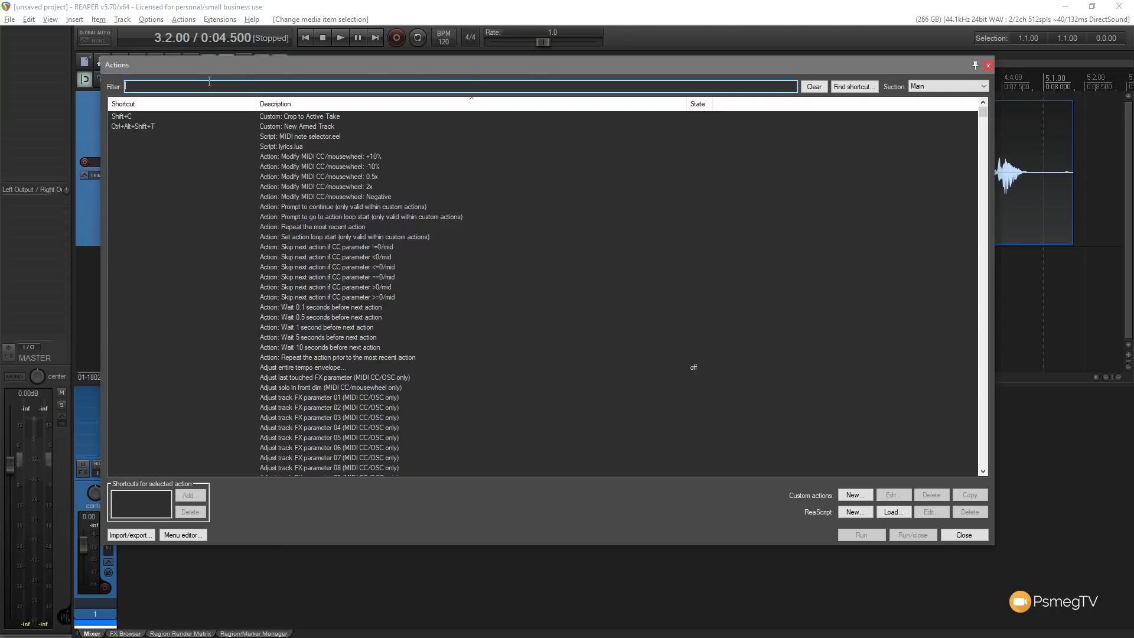
pyautogui.write('split mouse cursor')
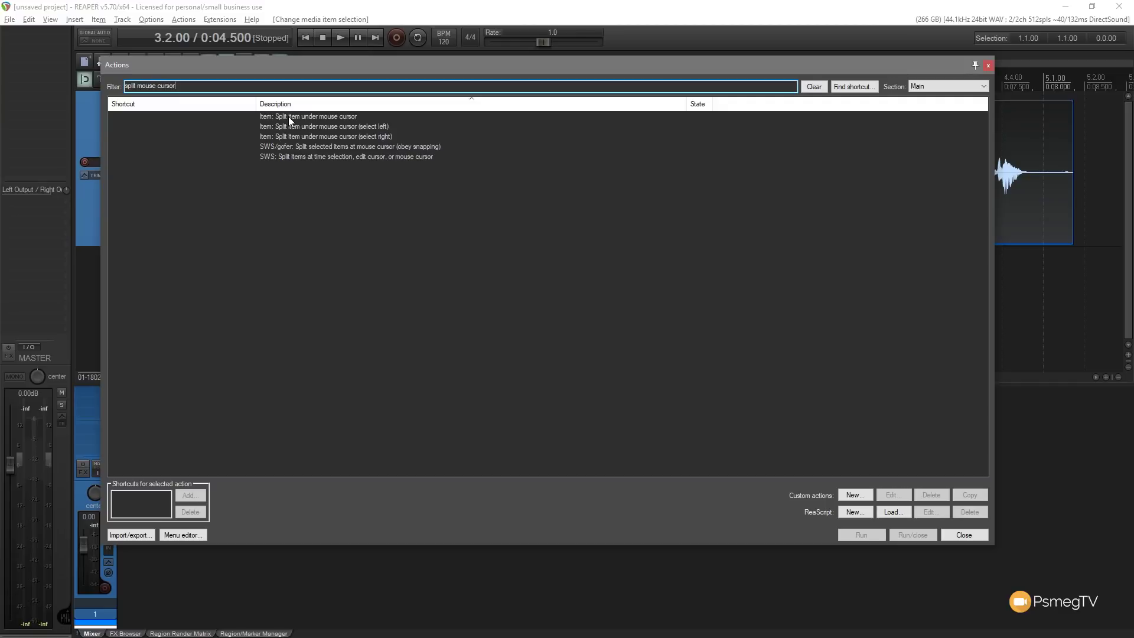
pyautogui.click(288, 116)
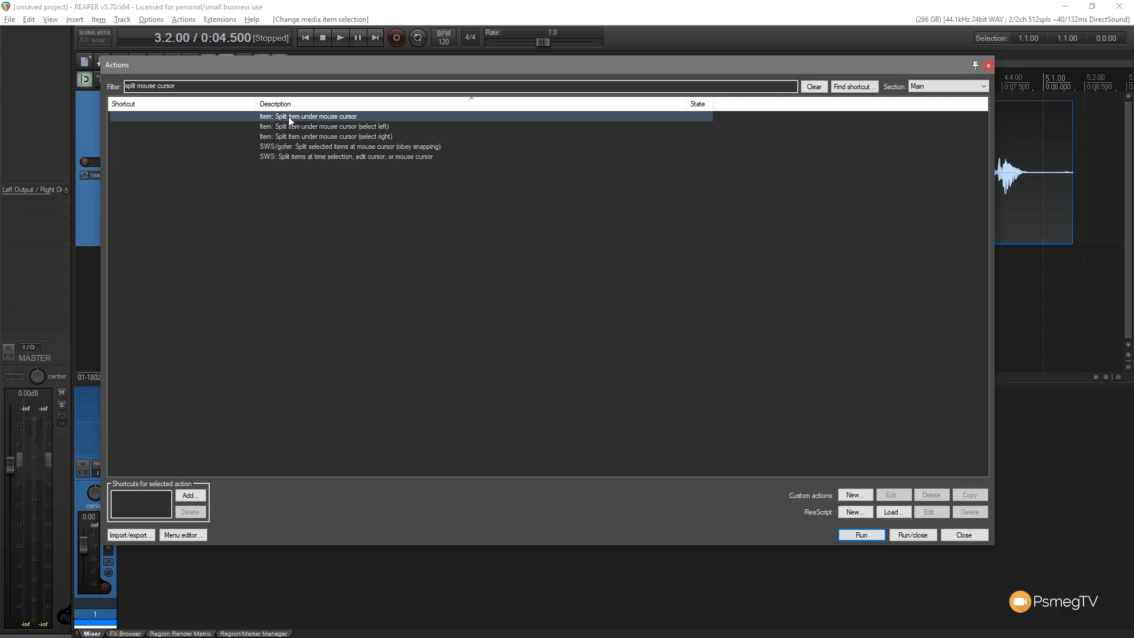
# Assign Shift+S to 'Item: Split item under mouse cursor' and close the Actions window
pyautogui.click(144, 499)
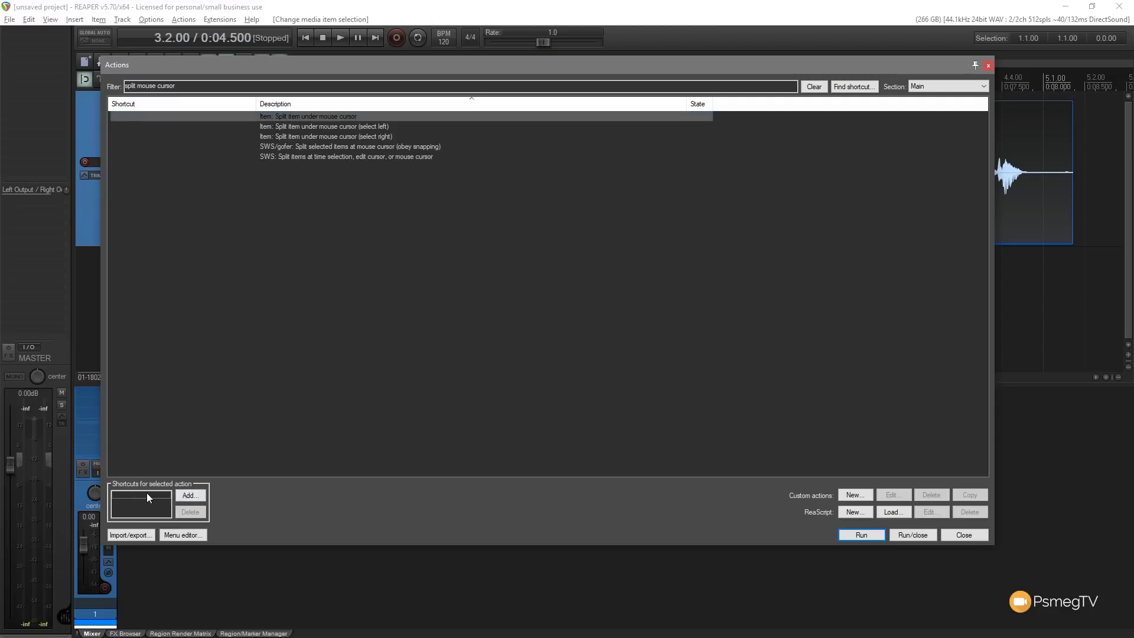
pyautogui.click(197, 496)
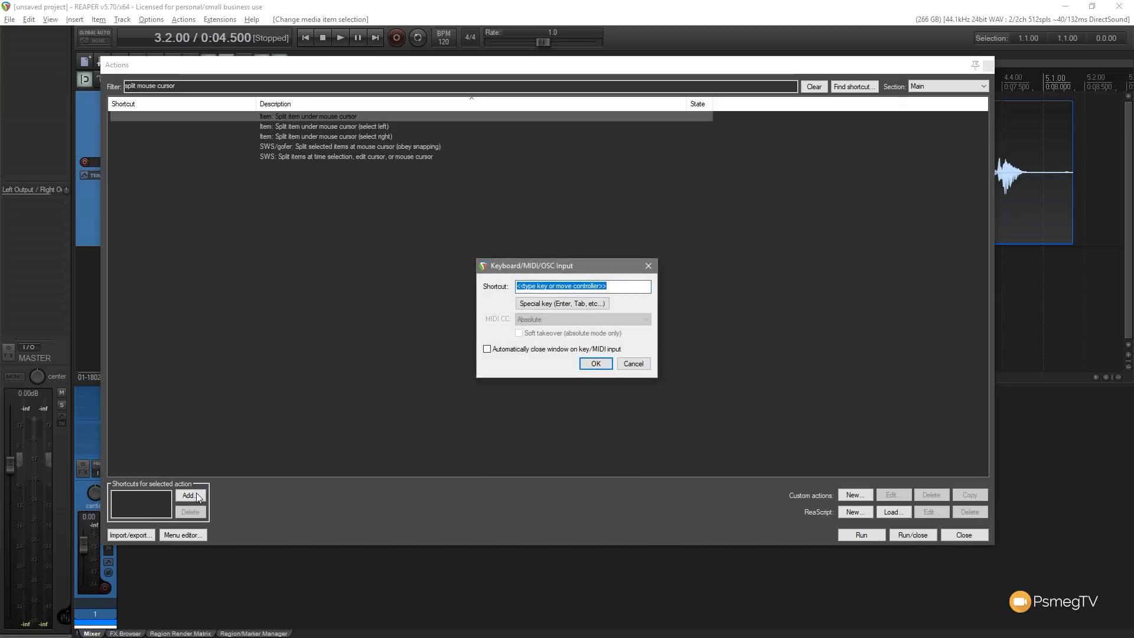
pyautogui.hotkey('shift', 's')
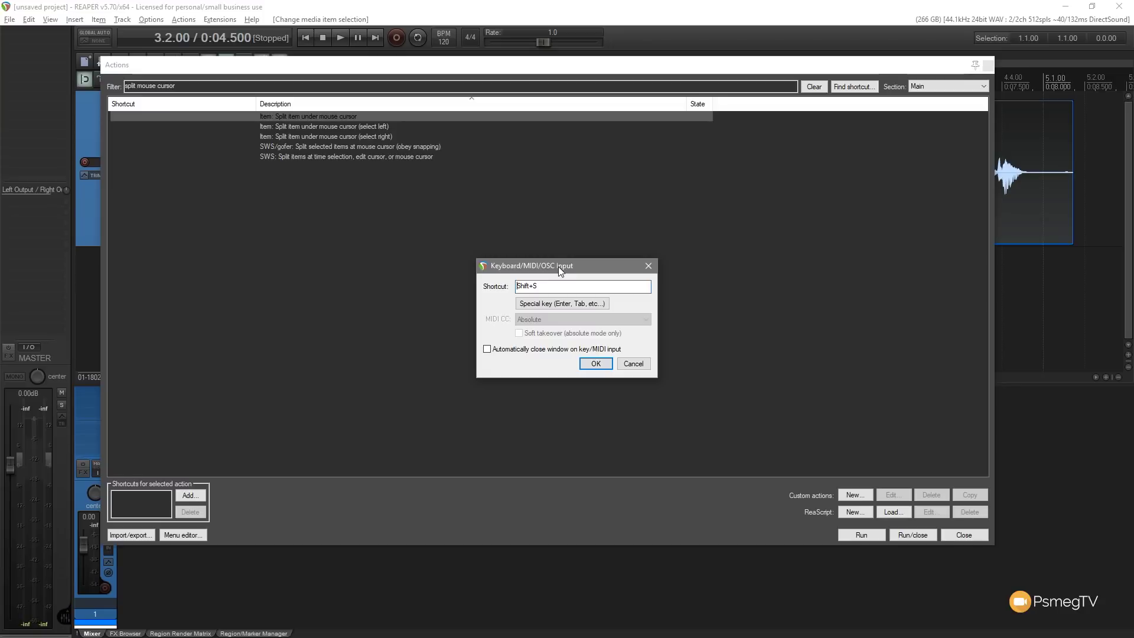
pyautogui.click(597, 364)
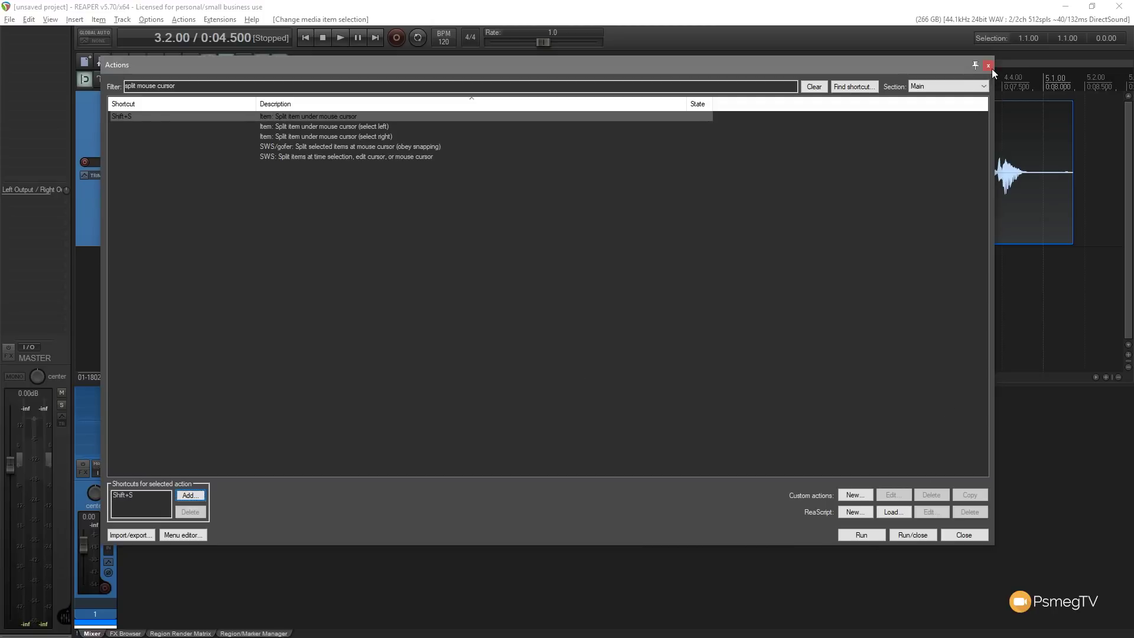
pyautogui.click(988, 66)
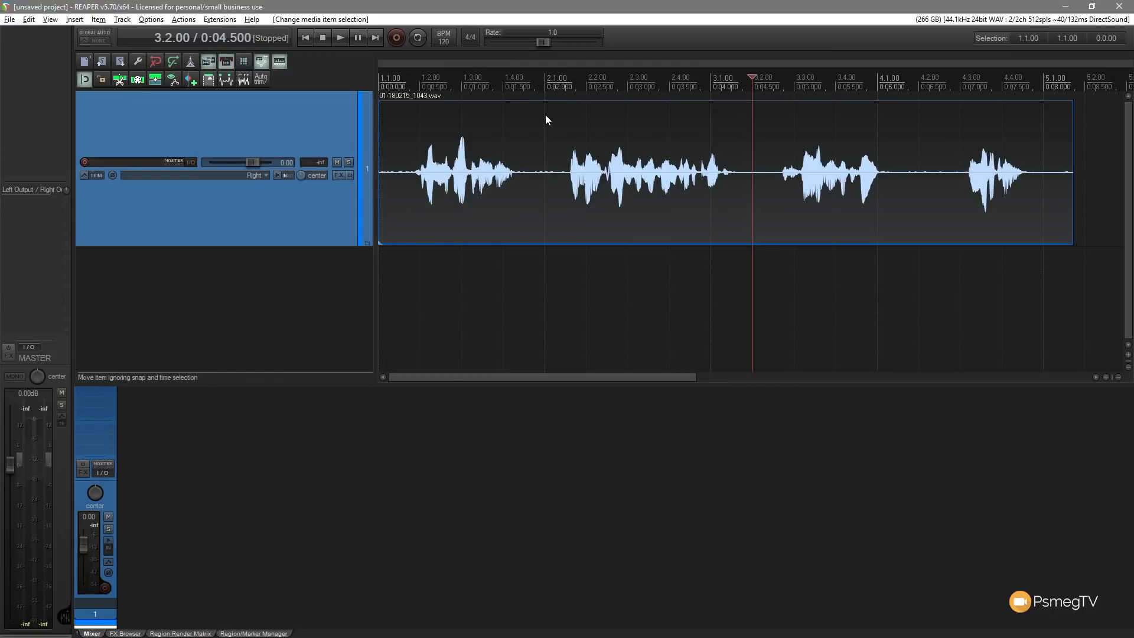
# Test-split the voice item at two gaps under the mouse, then undo back to one item
pyautogui.press('s')
pyautogui.press('s')
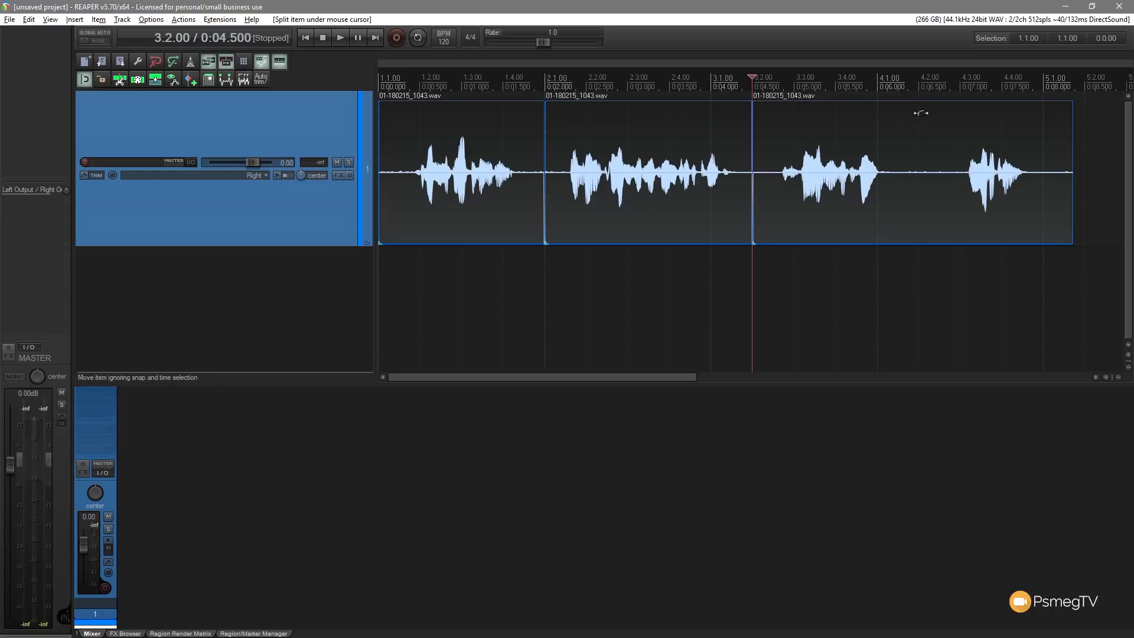
pyautogui.press('s')
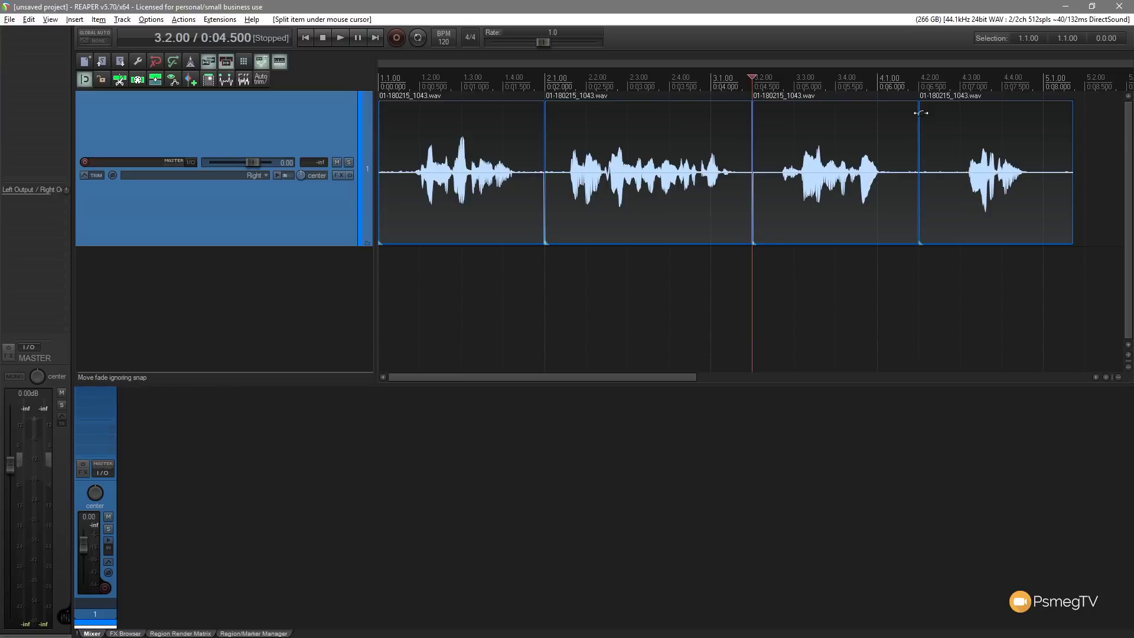
pyautogui.hotkey('ctrl', 'z')
pyautogui.hotkey('ctrl', 'z')
pyautogui.hotkey('ctrl', 'z')
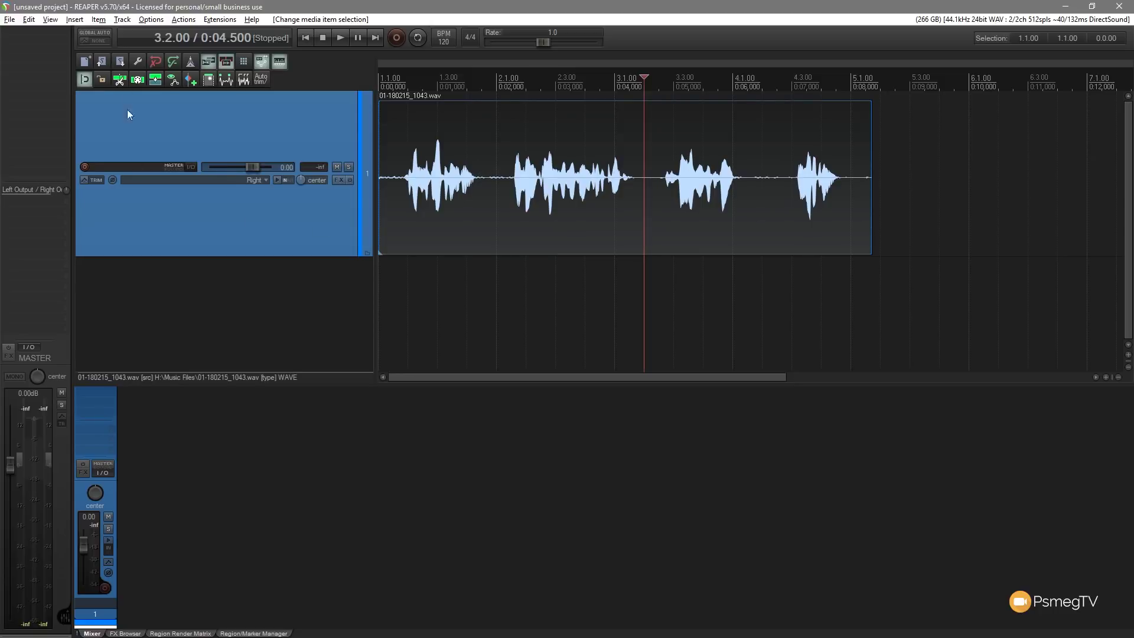
# Turn snapping on and filter the Actions list on 'disable snap' to start a custom action
pyautogui.click(86, 80)
pyautogui.press('?')
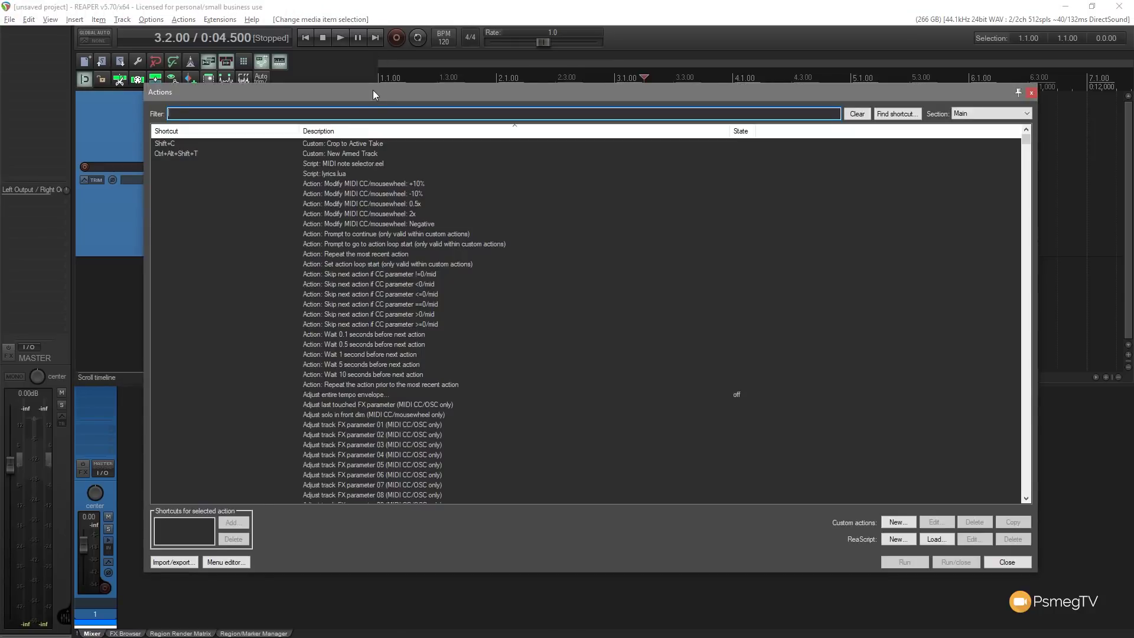
pyautogui.moveTo(373, 89); pyautogui.dragTo(363, 88)
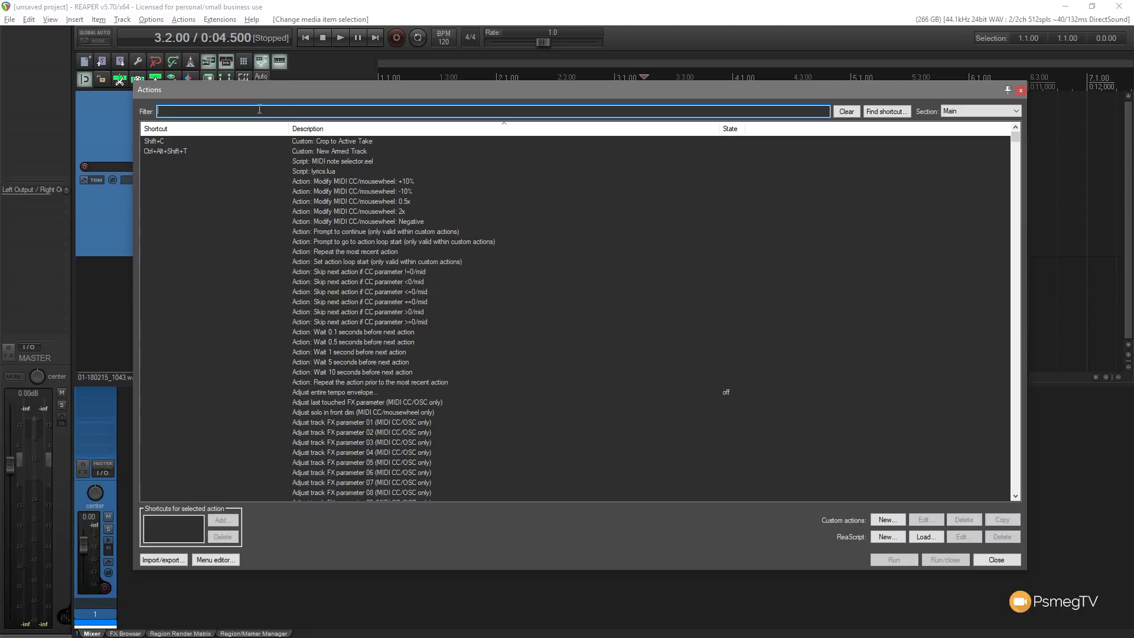
pyautogui.write('sable')
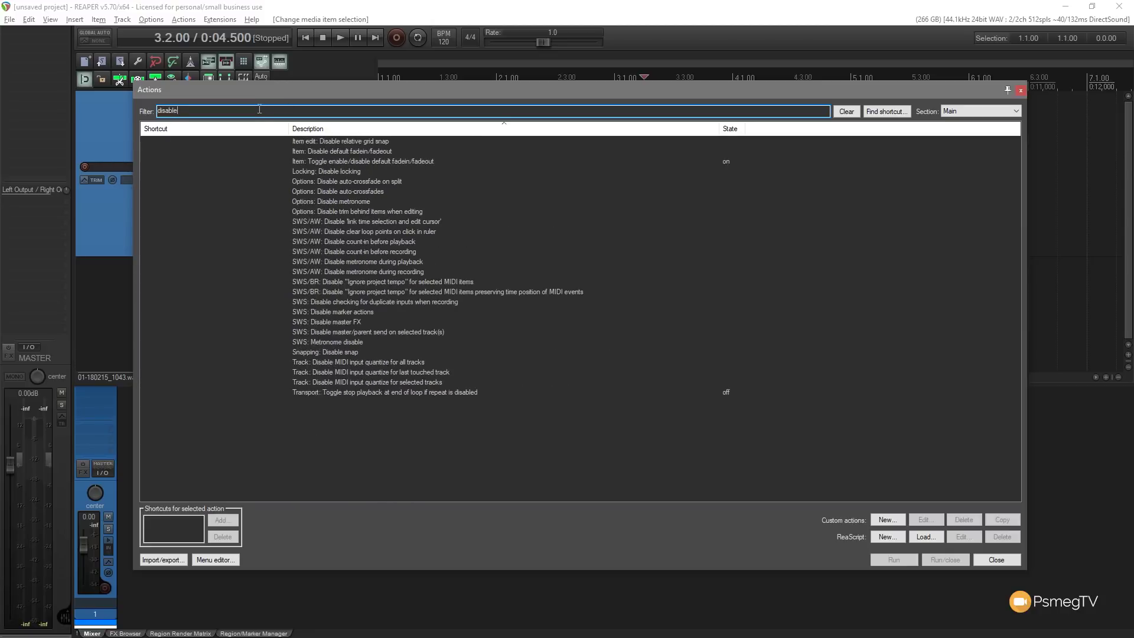
pyautogui.write(' snap')
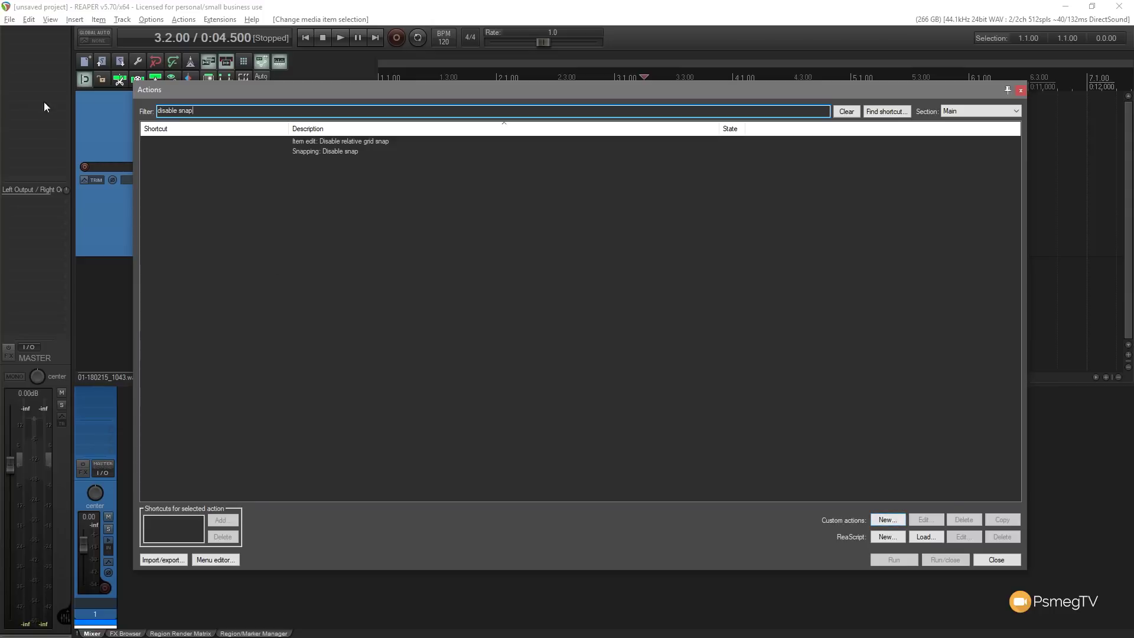
pyautogui.click(885, 521)
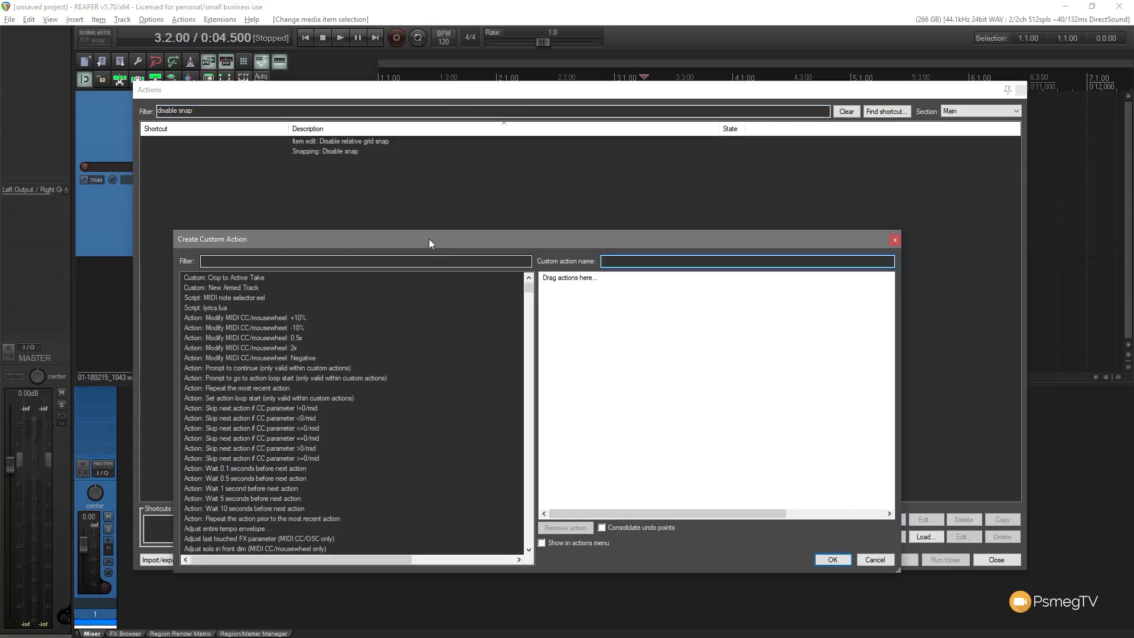
# Add 'Snapping: Disable snap' as the first step of the new custom action
pyautogui.moveTo(428, 238); pyautogui.dragTo(481, 206)
pyautogui.click(333, 232)
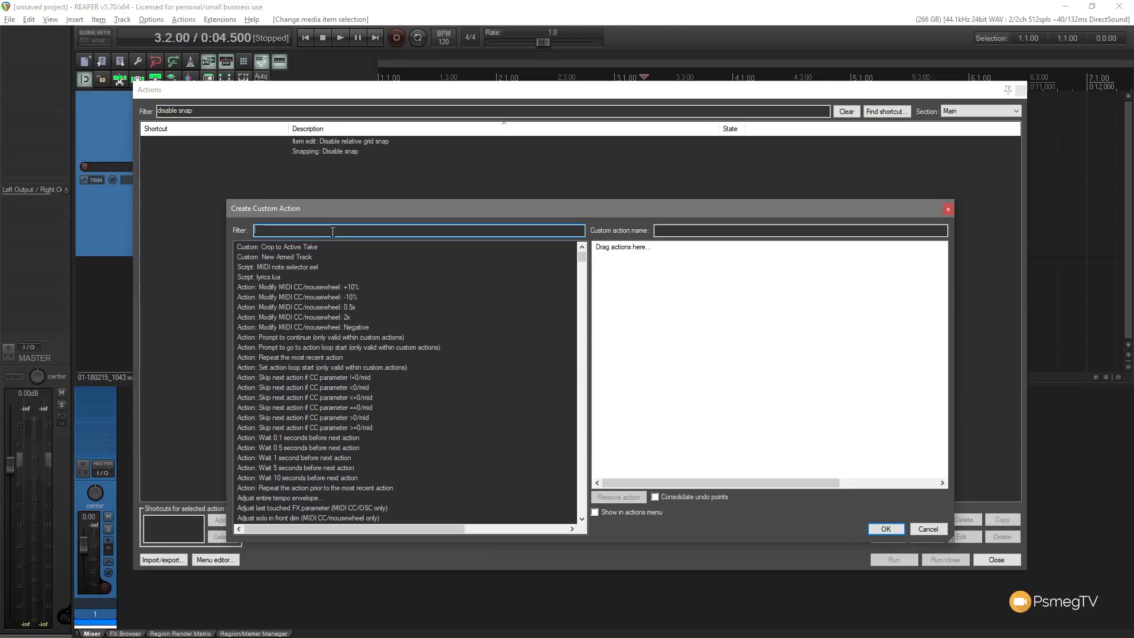
pyautogui.write('disable snap')
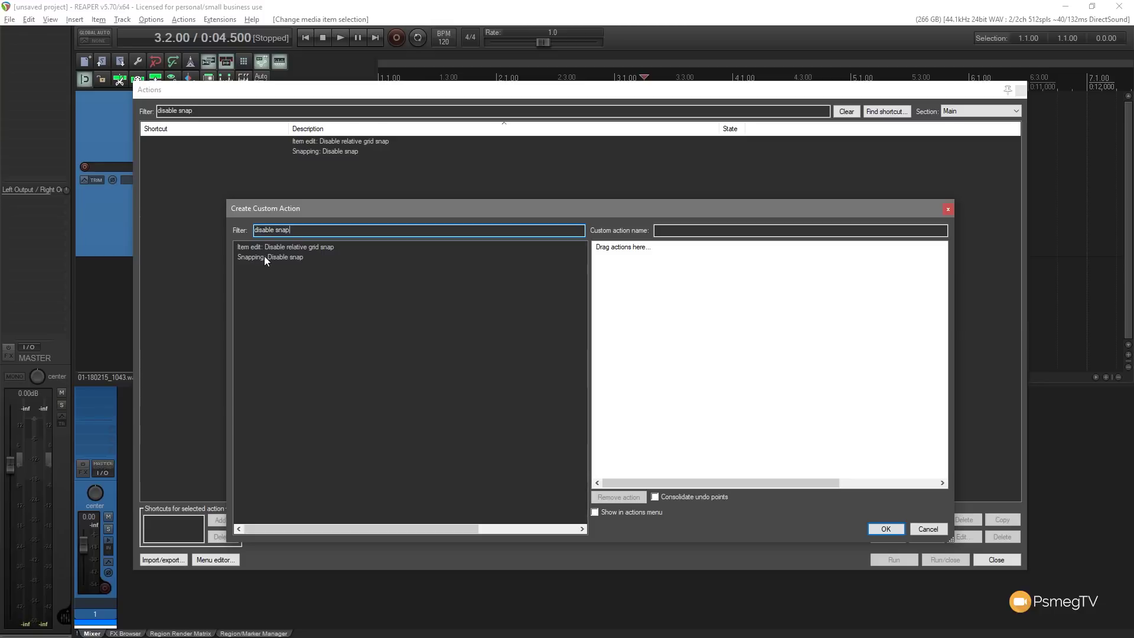
pyautogui.moveTo(264, 256); pyautogui.dragTo(624, 251)
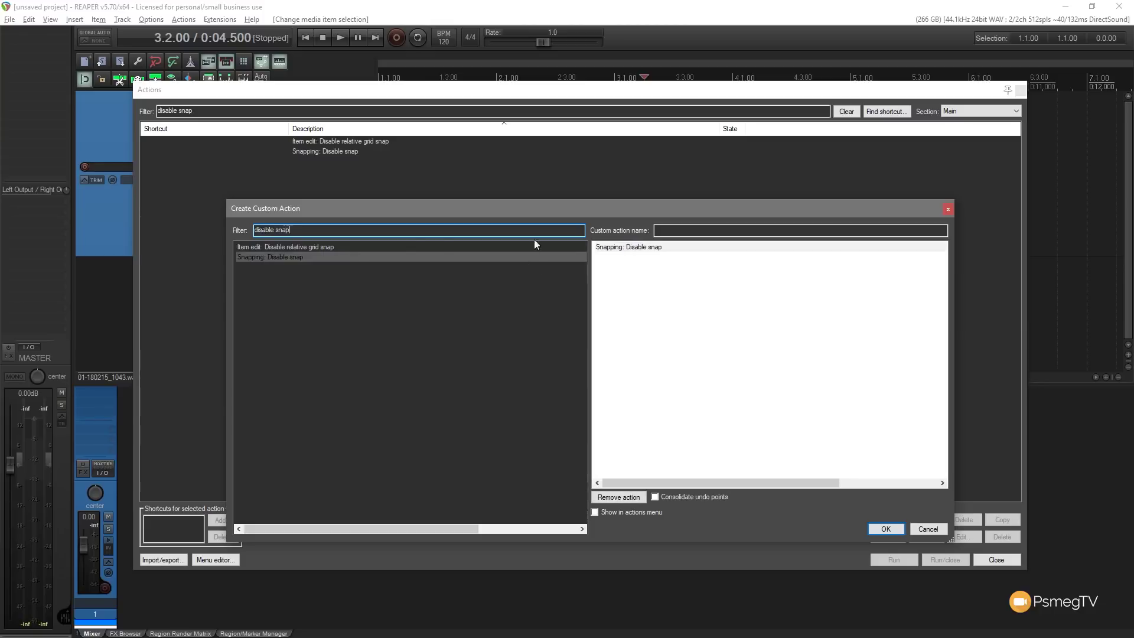
# Add 'Snapping: Enable snap', then insert 'Item: Split item under mouse cursor' between the snap steps
pyautogui.moveTo(291, 230); pyautogui.dragTo(234, 230)
pyautogui.write('enable snap')
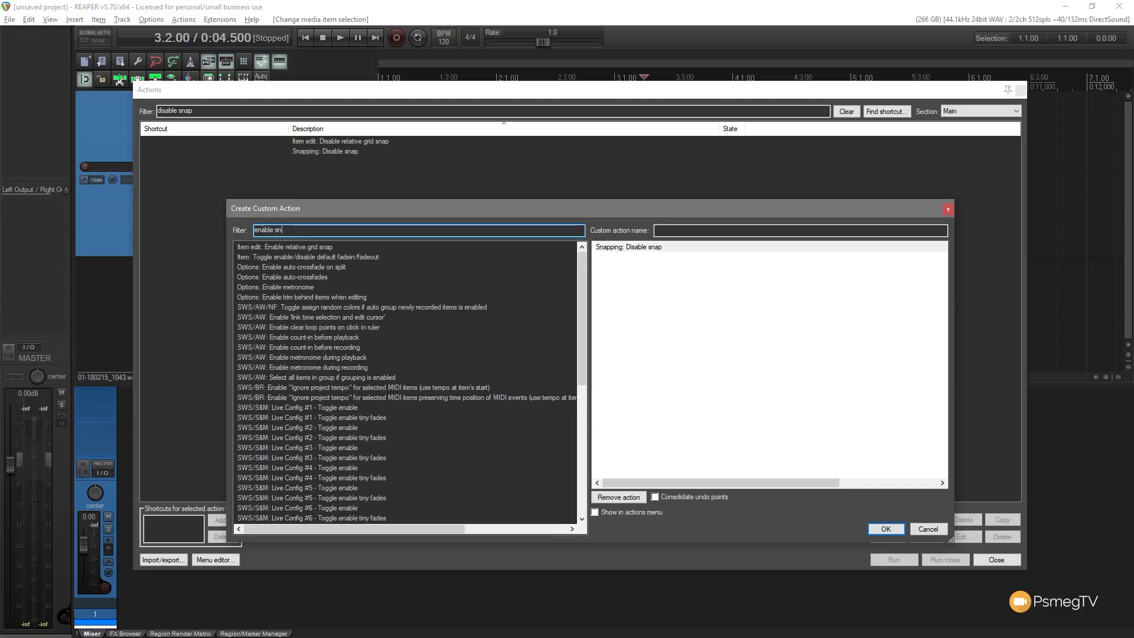
pyautogui.doubleClick(254, 257)
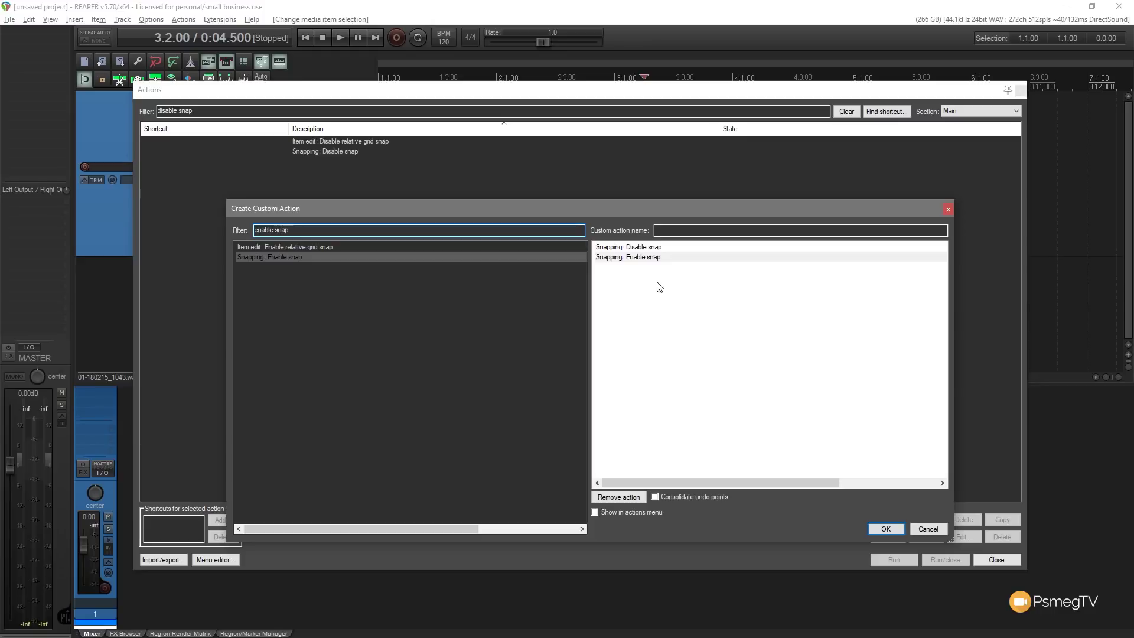
pyautogui.moveTo(293, 230); pyautogui.dragTo(252, 231)
pyautogui.write('split mouse cursor')
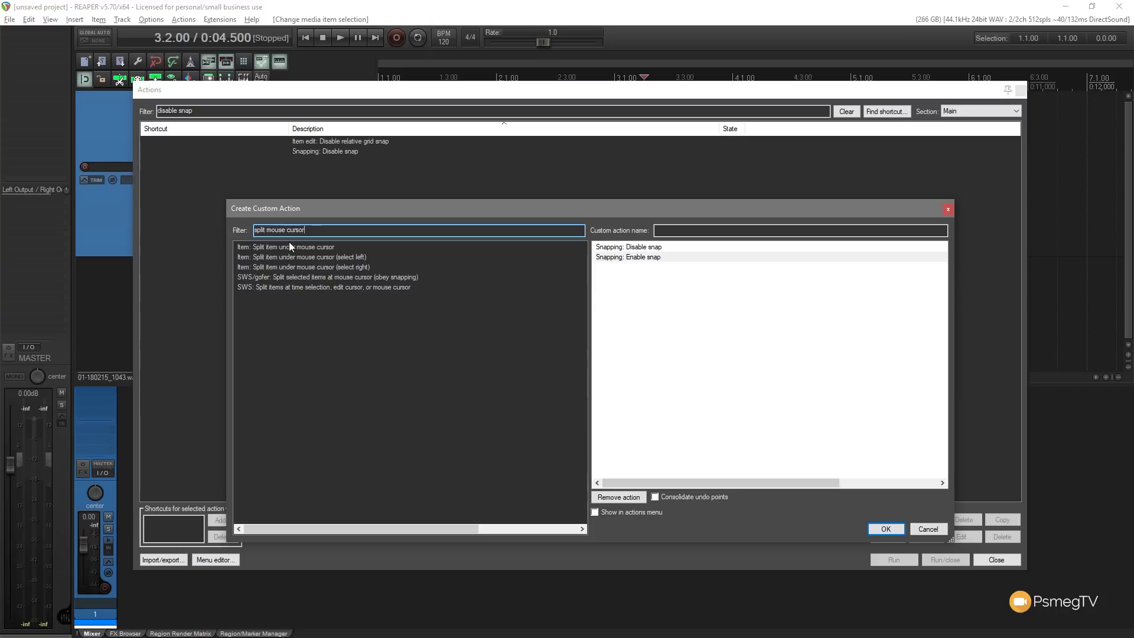
pyautogui.moveTo(289, 247); pyautogui.dragTo(639, 259)
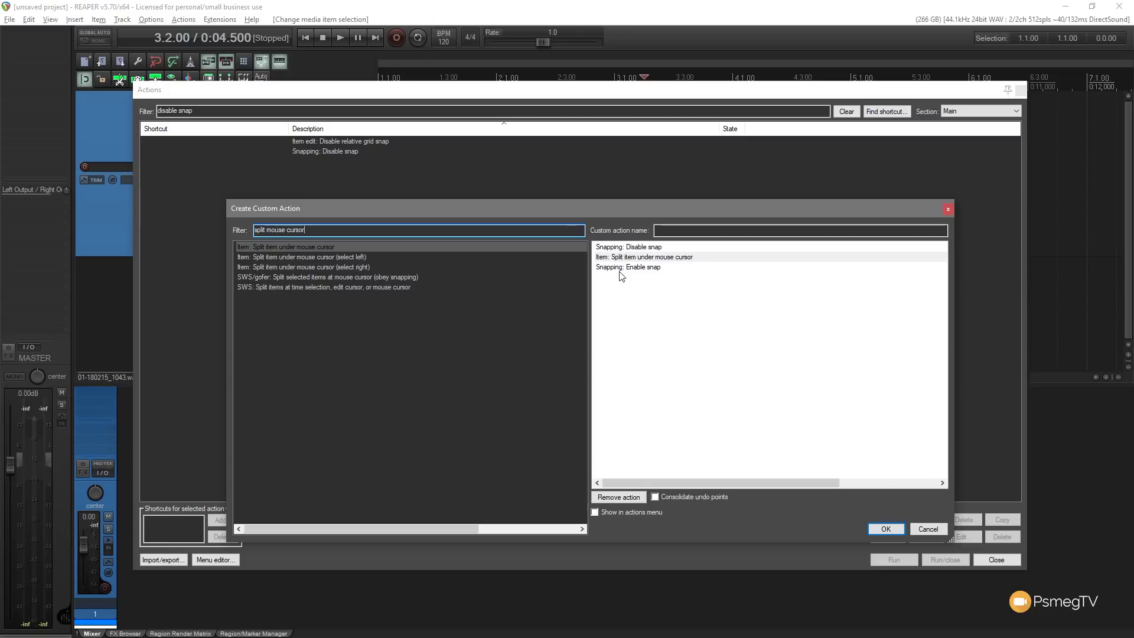
# Name the custom action 'Snap n Cut' and save it
pyautogui.click(674, 233)
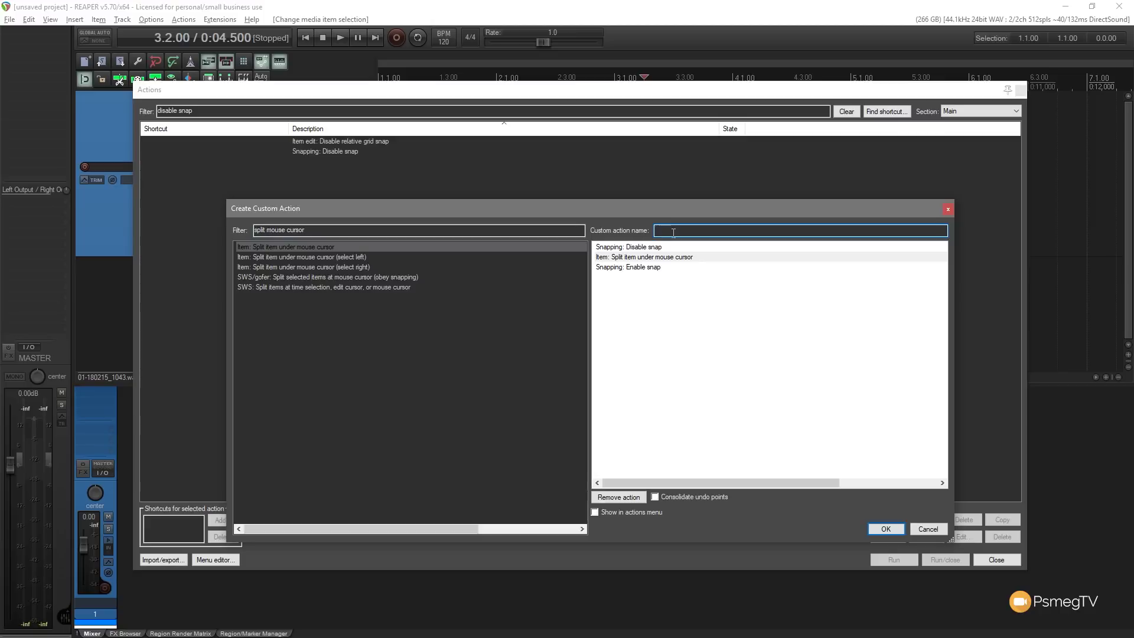
pyautogui.write('Snap n Cut')
pyautogui.click(885, 528)
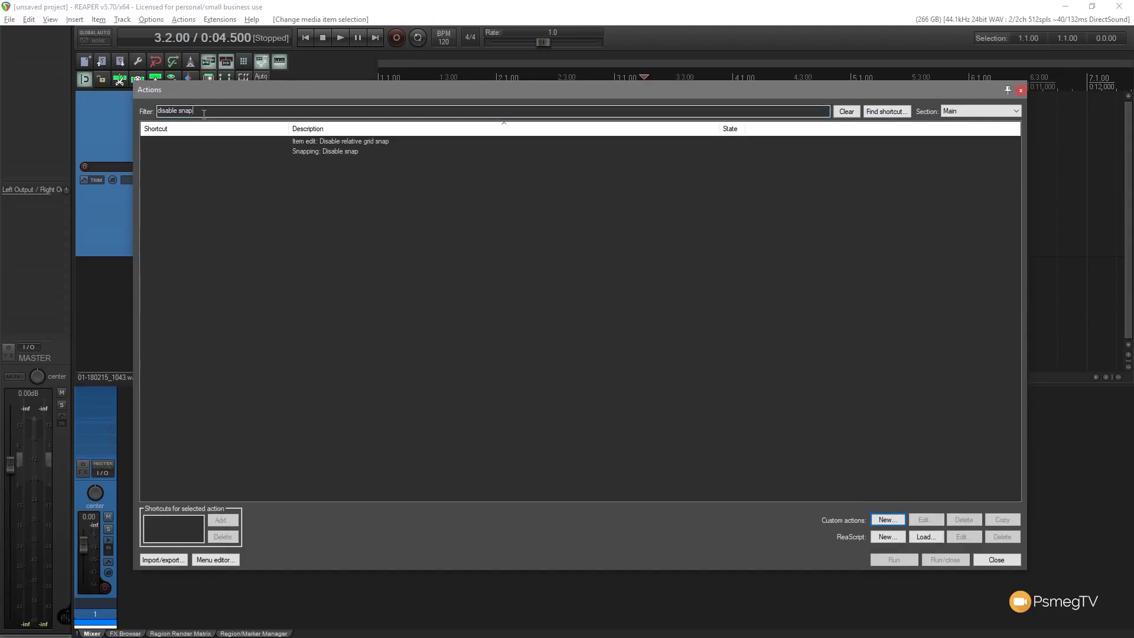
pyautogui.moveTo(195, 111); pyautogui.dragTo(148, 112)
# Assign Shift+S to the 'Snap n Cut' custom action and close the Actions window
pyautogui.press('BackSpace')
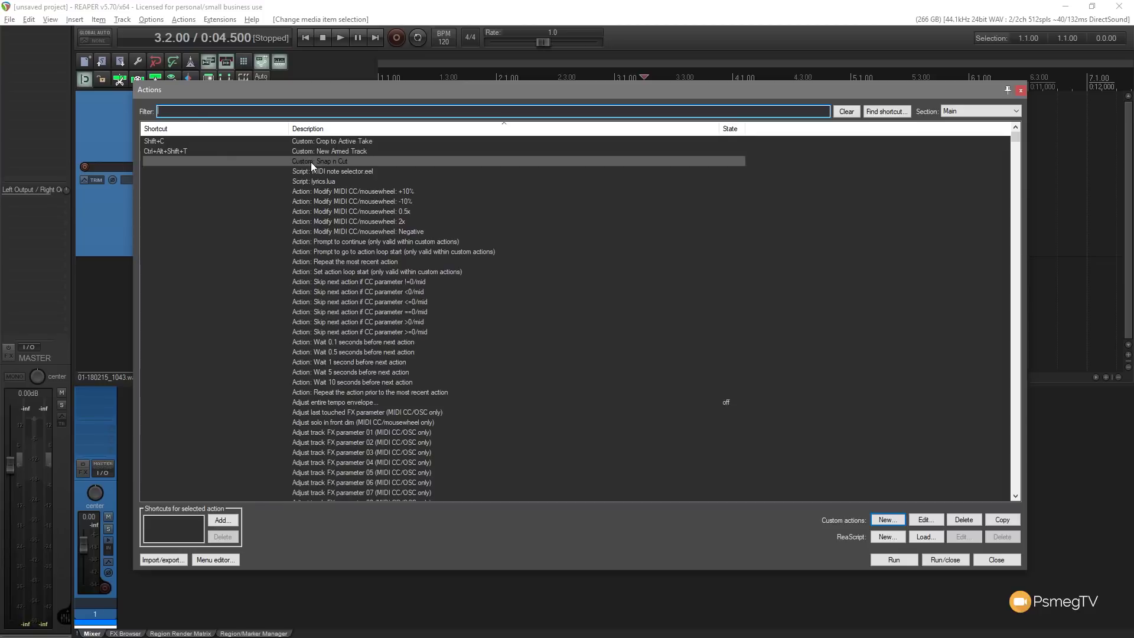
pyautogui.click(224, 521)
pyautogui.hotkey('shift', 's')
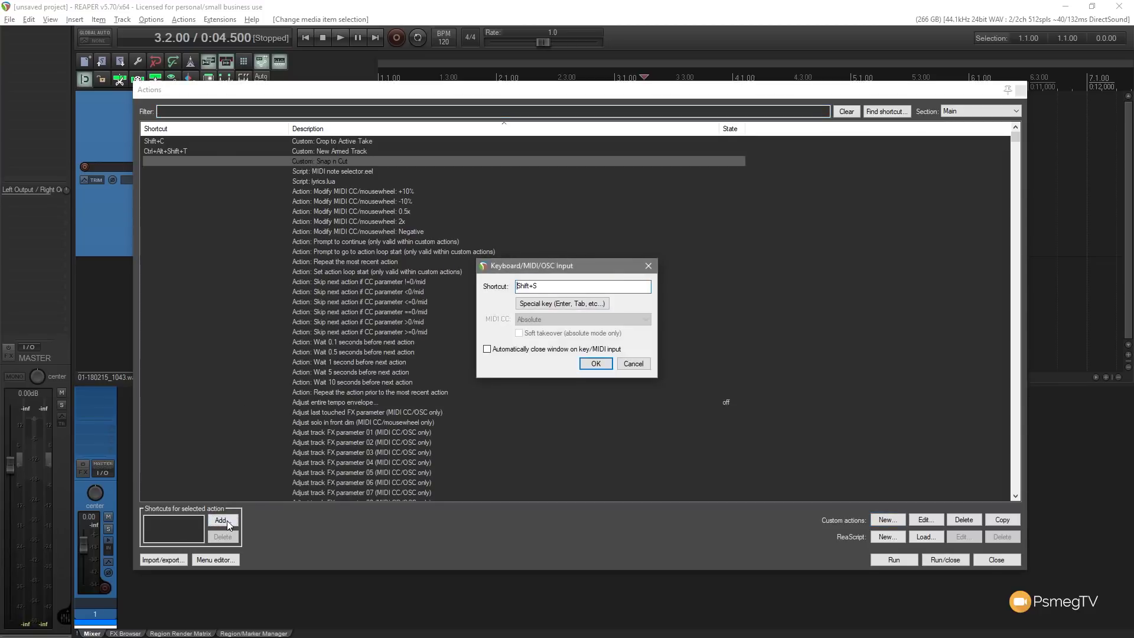
pyautogui.click(598, 364)
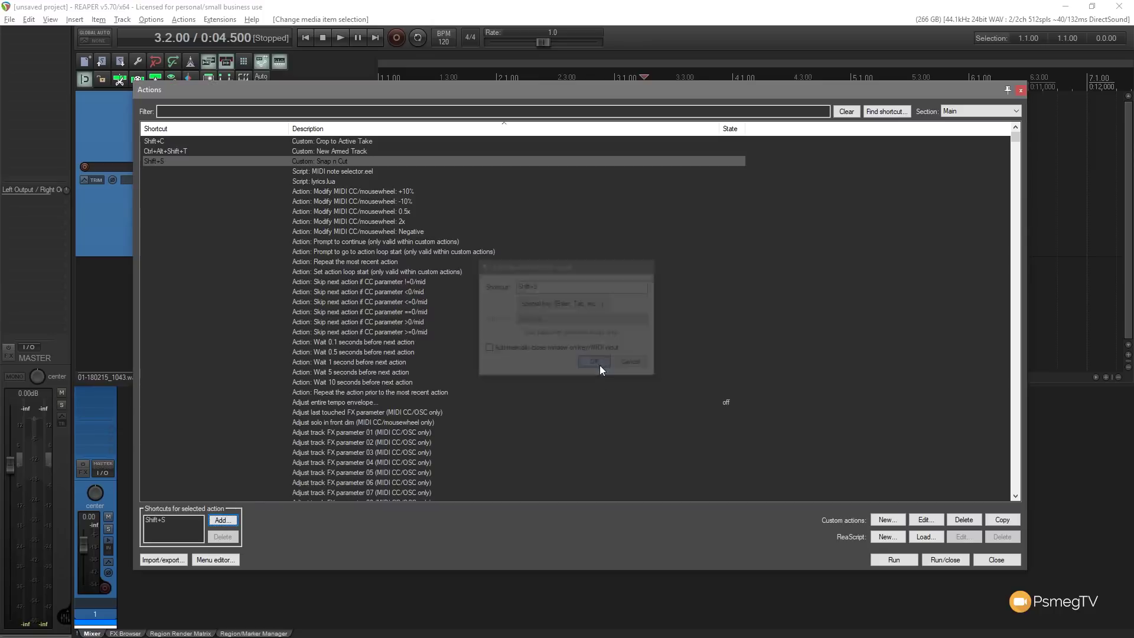
pyautogui.click(993, 559)
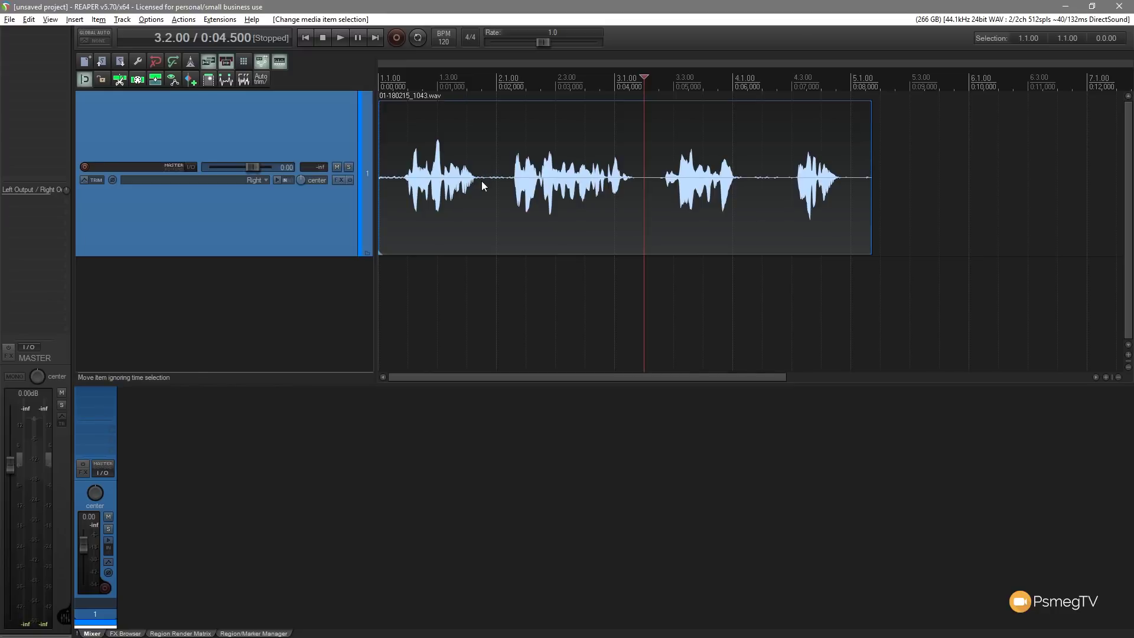
# Split the voice item at the edges of each silent gap between phrases
pyautogui.press('s')
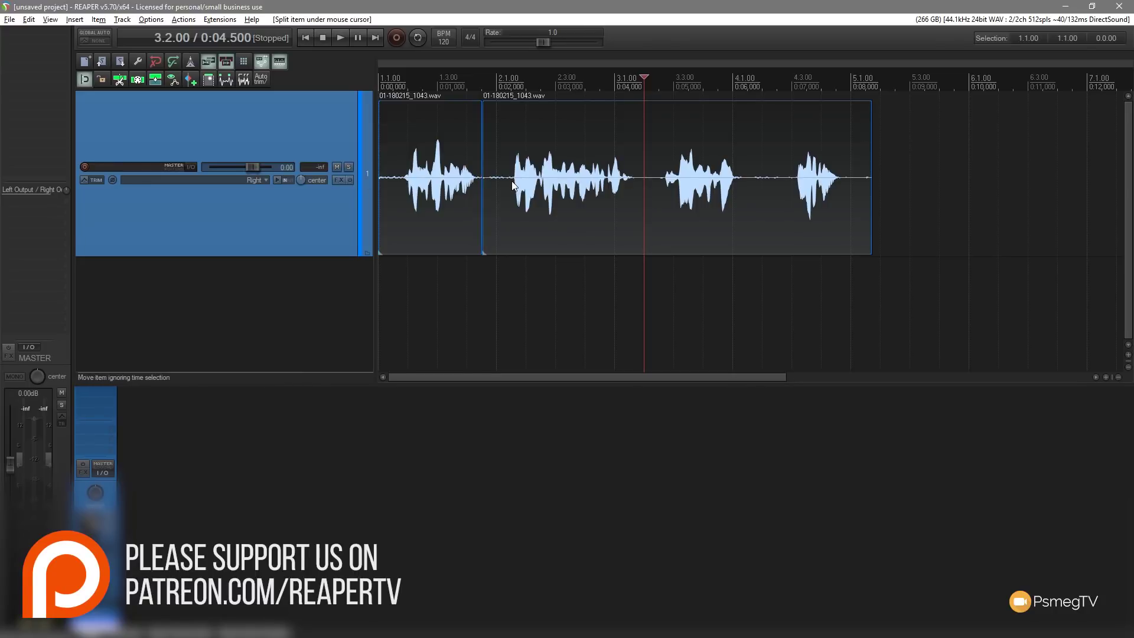
pyautogui.press('s')
pyautogui.press('s')
pyautogui.press('s')
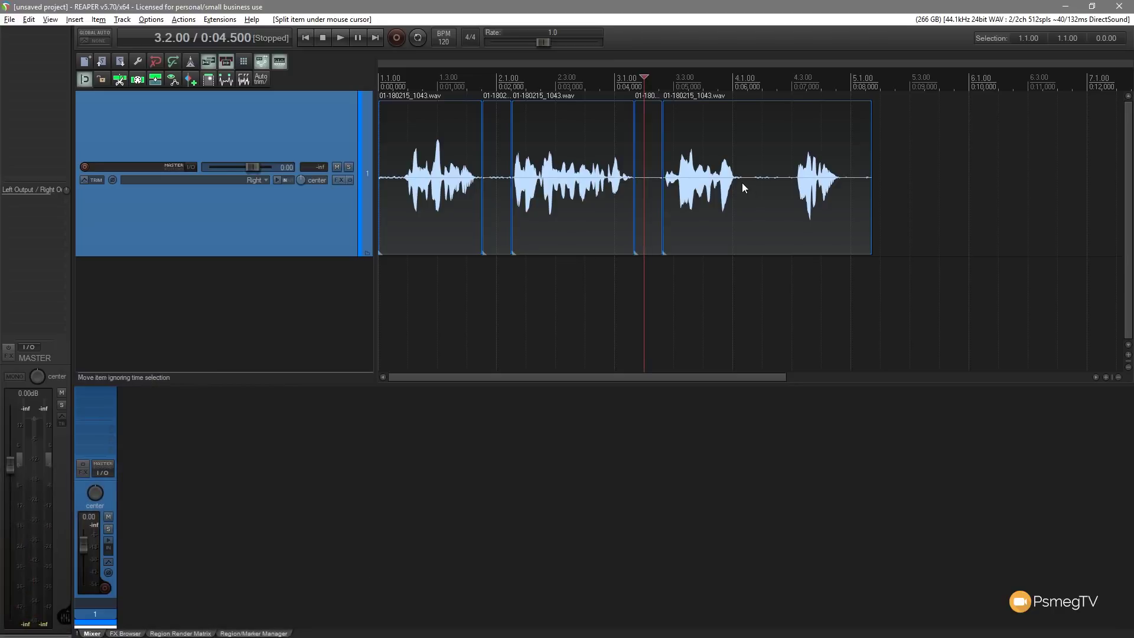
pyautogui.press('s')
pyautogui.press('s')
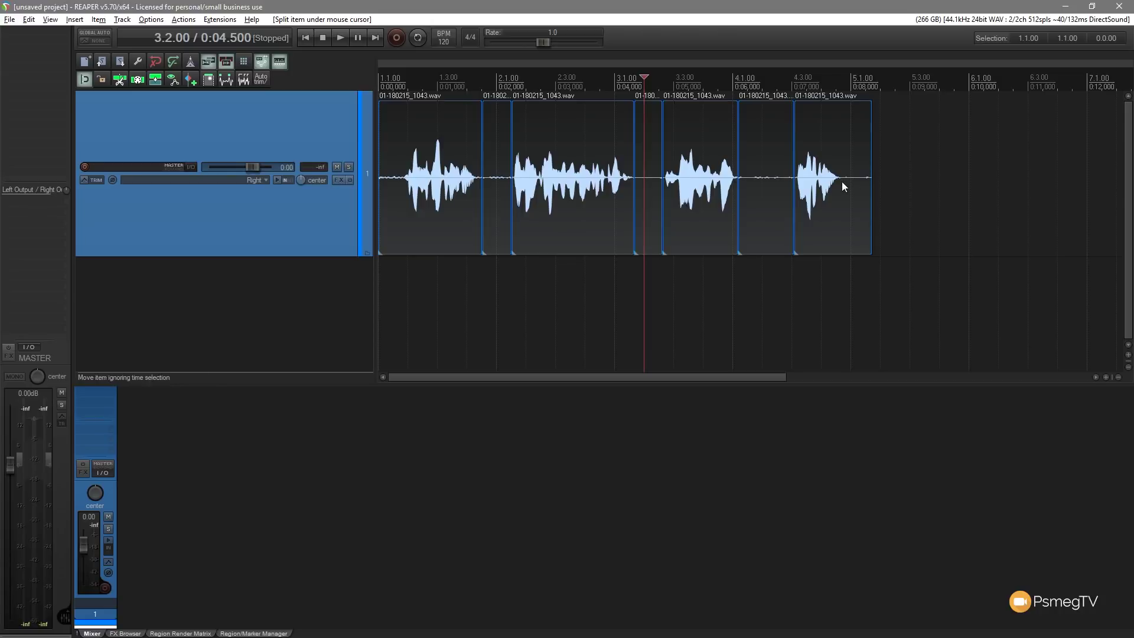
pyautogui.press('s')
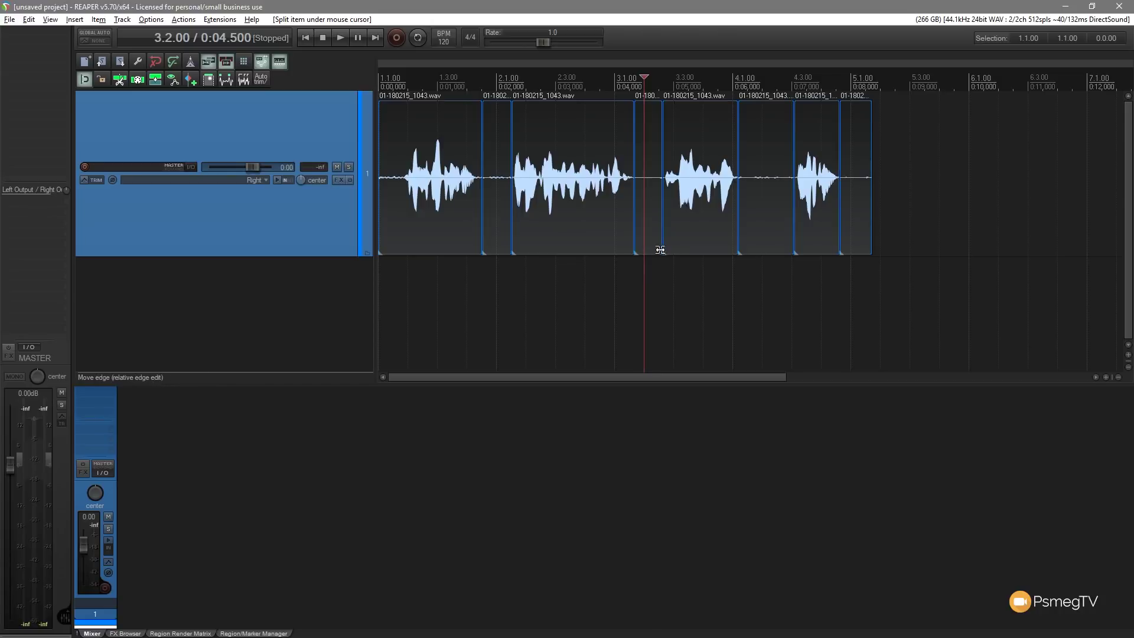
# Delete the silent gaps, the trailing silence, and the leading silence before the first phrase
pyautogui.hotkey('ctrl', 'a')
pyautogui.keyDown('alt'); pyautogui.click(495, 122); pyautogui.keyUp('alt')
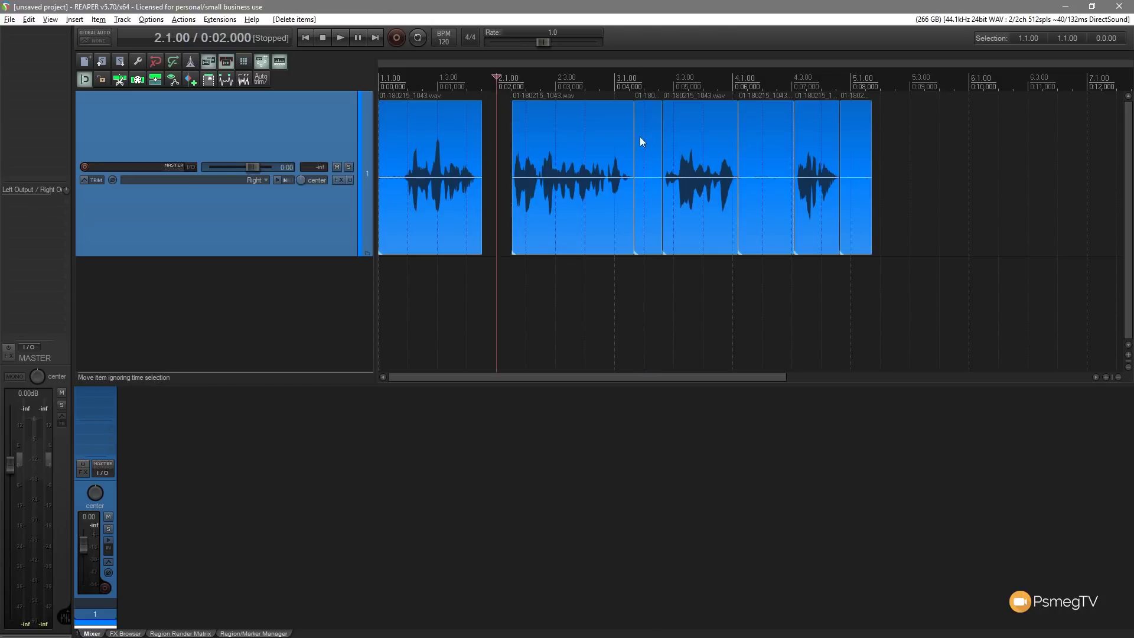
pyautogui.keyDown('alt'); pyautogui.click(640, 137); pyautogui.keyUp('alt')
pyautogui.keyDown('alt'); pyautogui.click(753, 129); pyautogui.keyUp('alt')
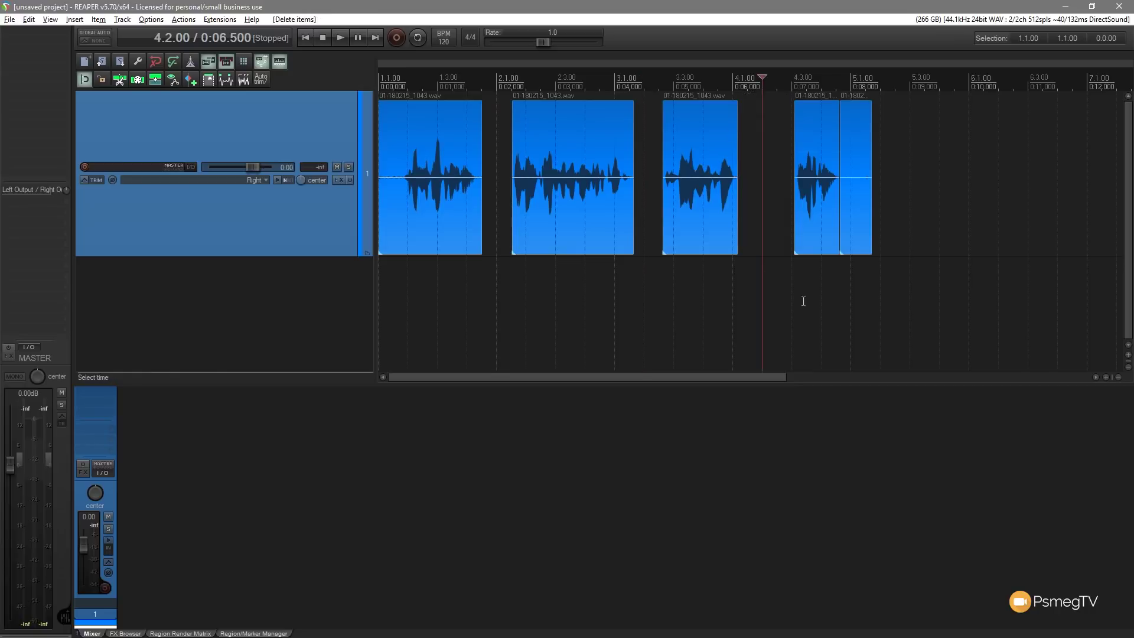
pyautogui.keyDown('ctrl'); pyautogui.click(866, 141); pyautogui.keyUp('ctrl')
pyautogui.keyDown('alt'); pyautogui.click(863, 139); pyautogui.keyUp('alt')
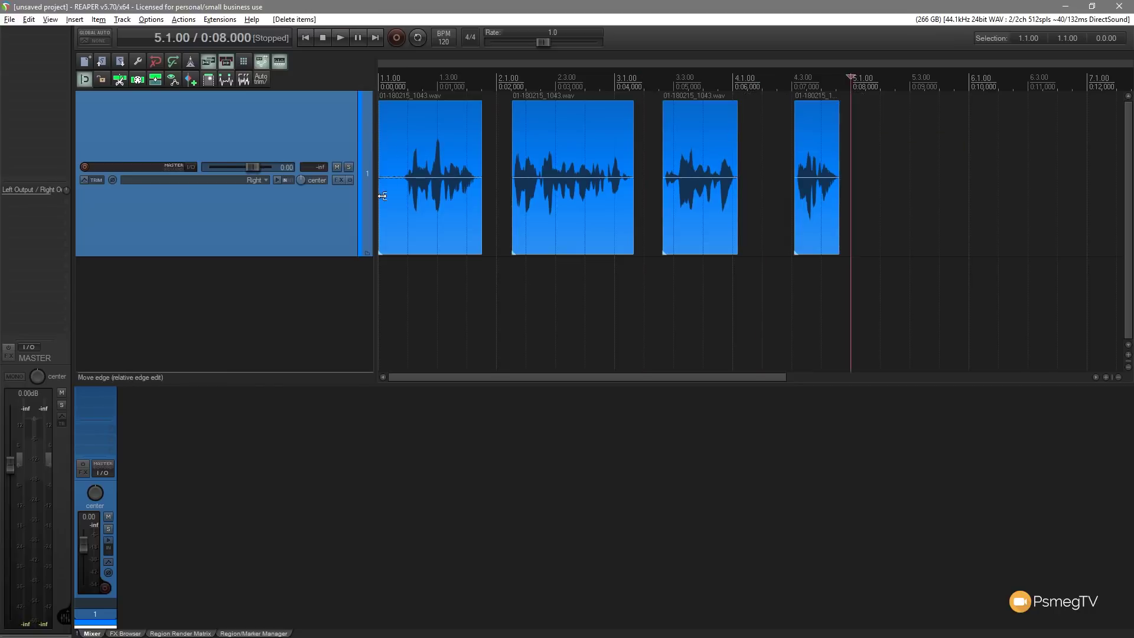
pyautogui.press('s')
pyautogui.keyDown('alt'); pyautogui.click(395, 165); pyautogui.keyUp('alt')
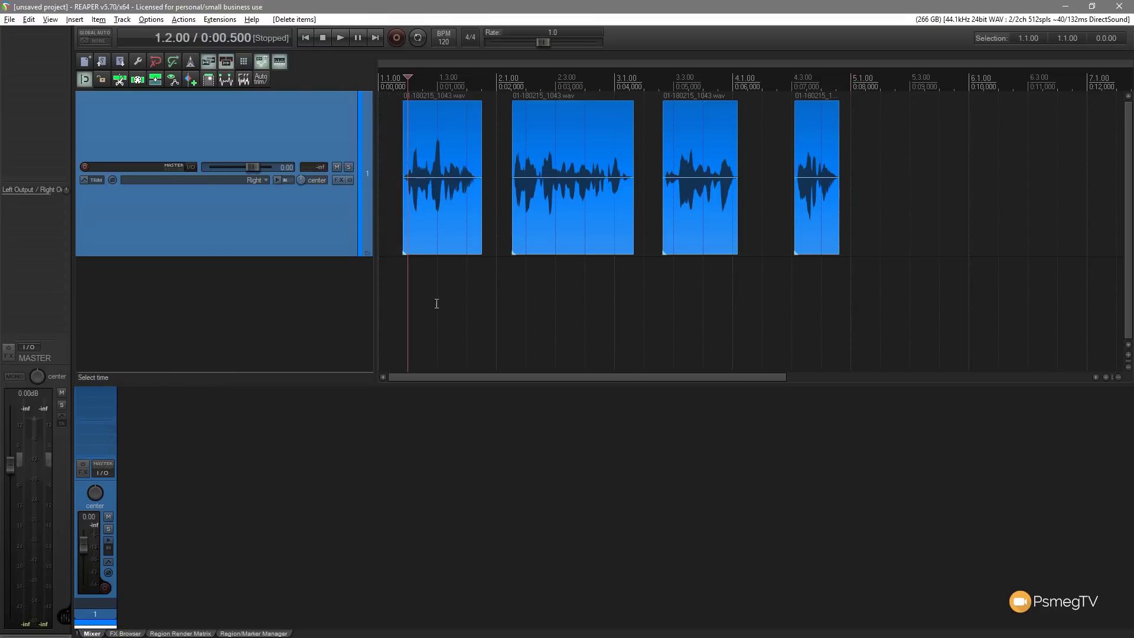